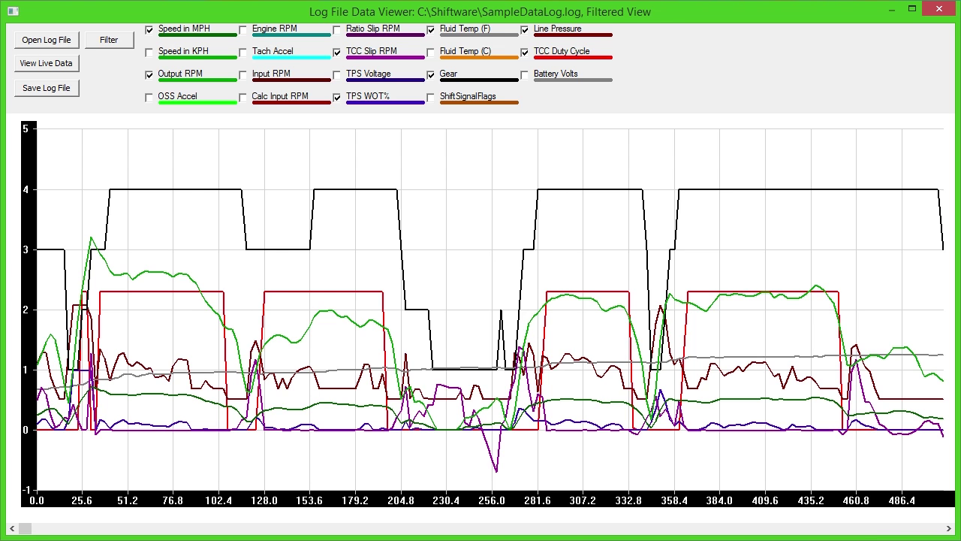
pyautogui.moveTo(26, 528); pyautogui.dragTo(660, 528)
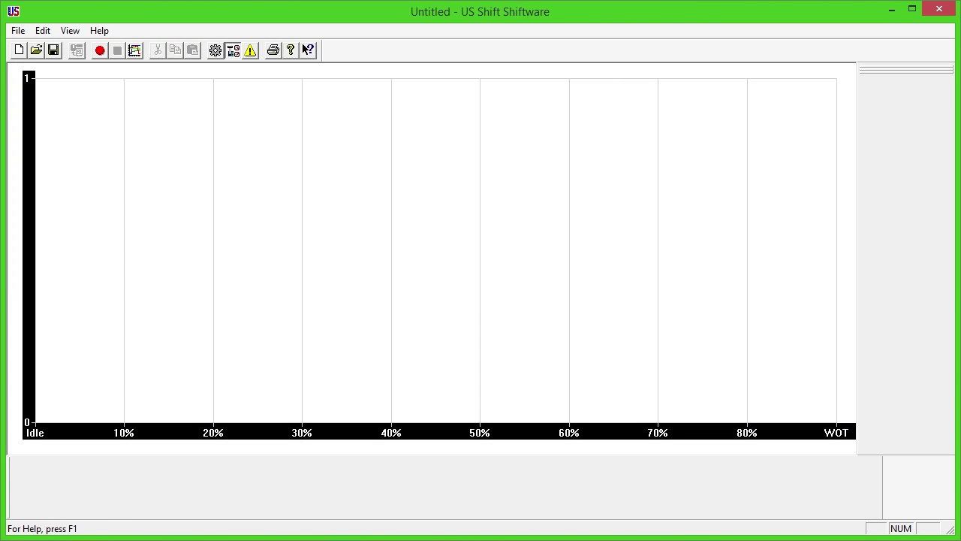
# Open the calibration file Late4R70WNormalRPM.BTC from the Shiftware folder
pyautogui.click(36, 50)
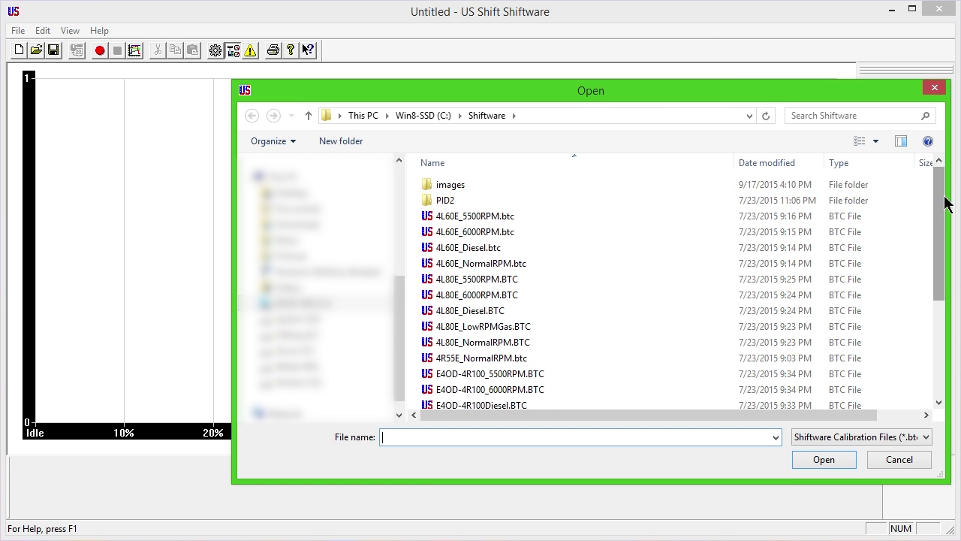
pyautogui.moveTo(944, 202); pyautogui.dragTo(946, 316)
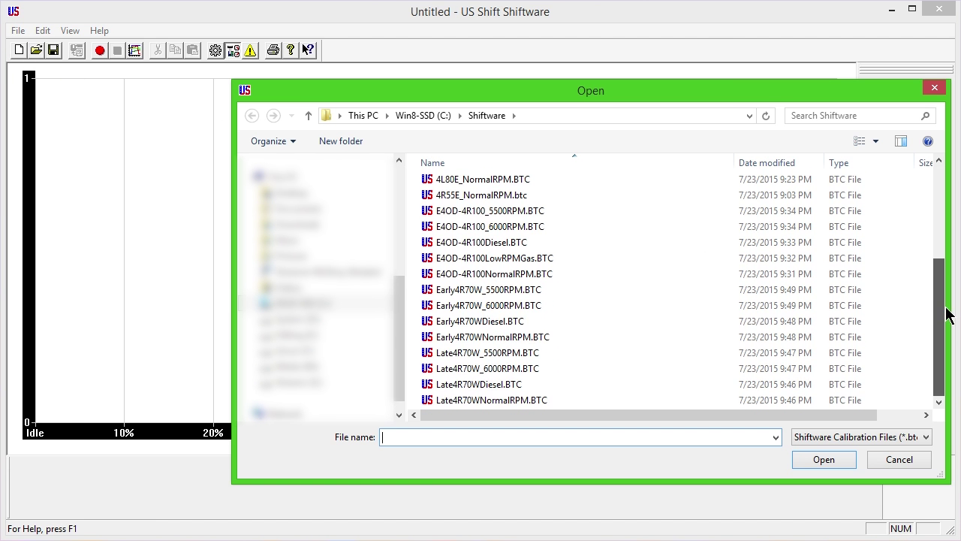
pyautogui.doubleClick(525, 402)
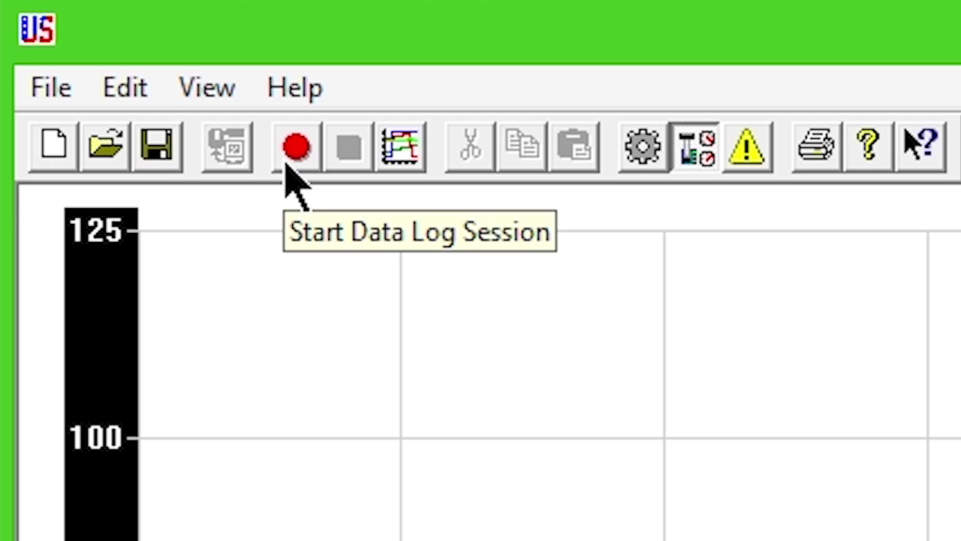
# Record a short data log session by starting it and then stopping it
pyautogui.click(296, 147)
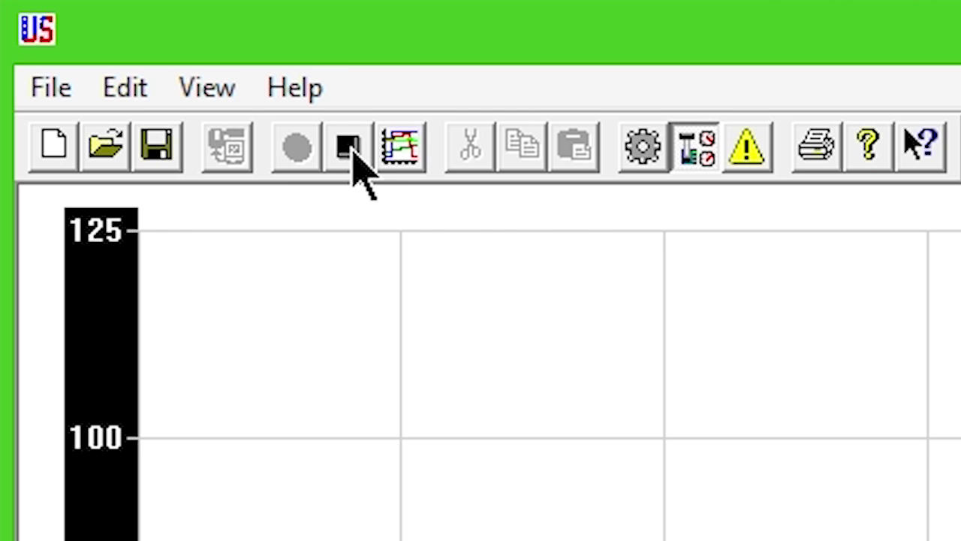
pyautogui.click(352, 150)
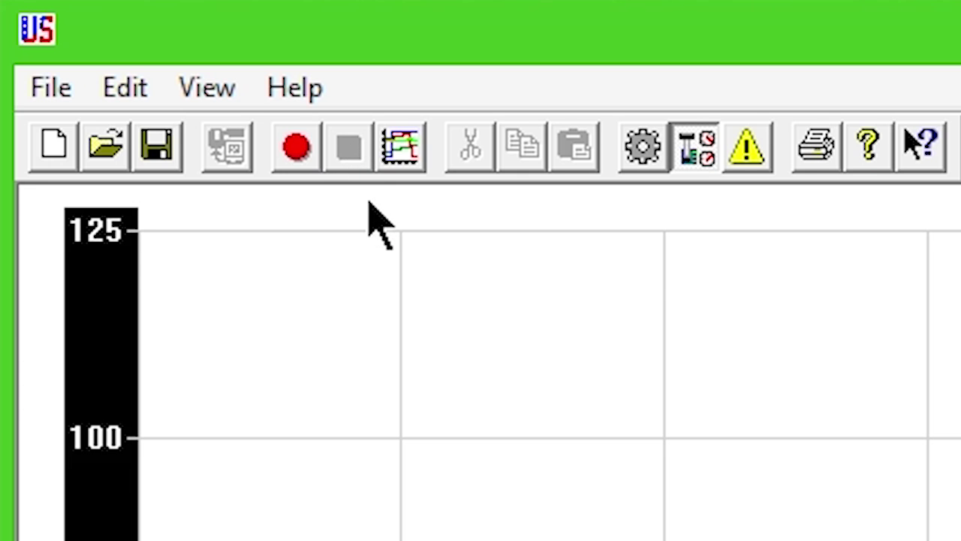
# Open the graphical data viewer and load the log file SampleDataLog.log into it
pyautogui.click(402, 148)
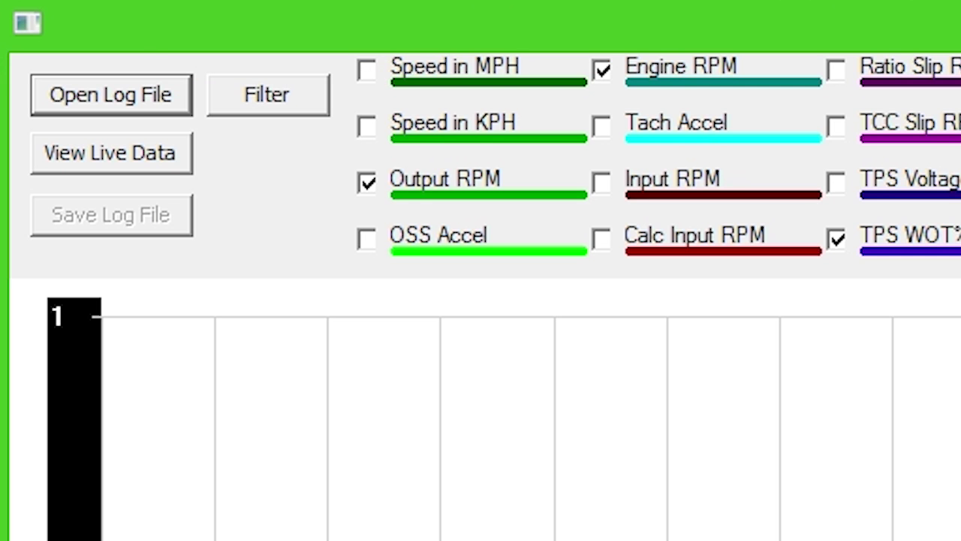
pyautogui.click(53, 99)
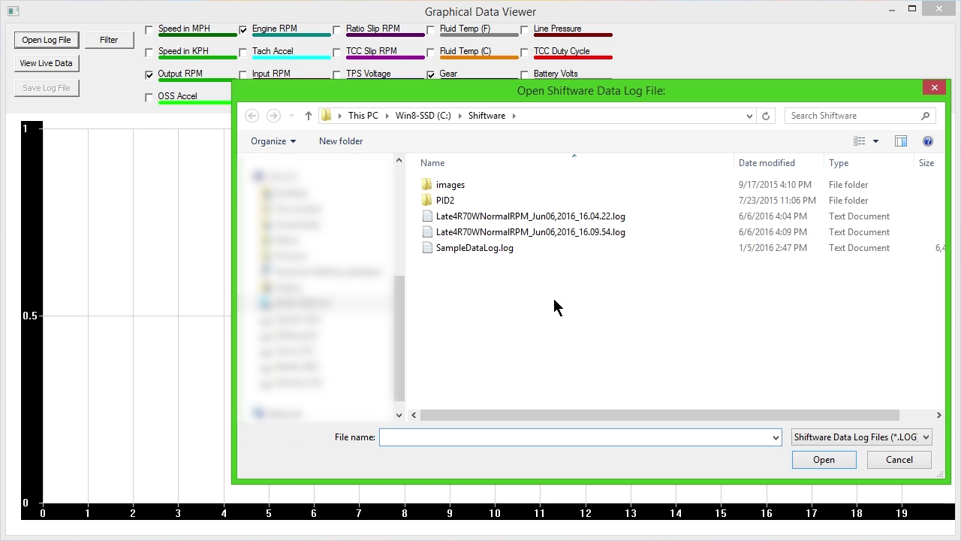
pyautogui.doubleClick(443, 383)
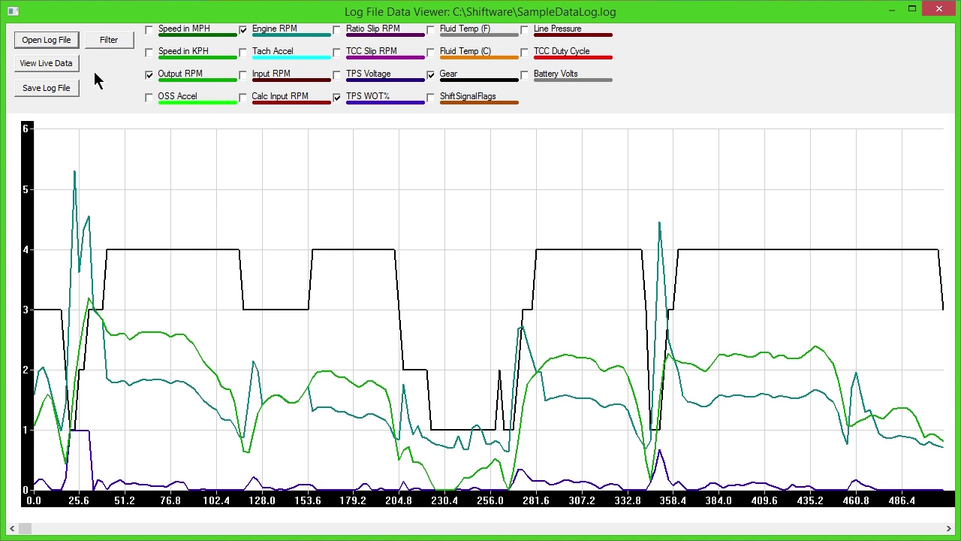
# Read the Engine RPM values at several points along its trace in the sample log graph
pyautogui.click(67, 369)
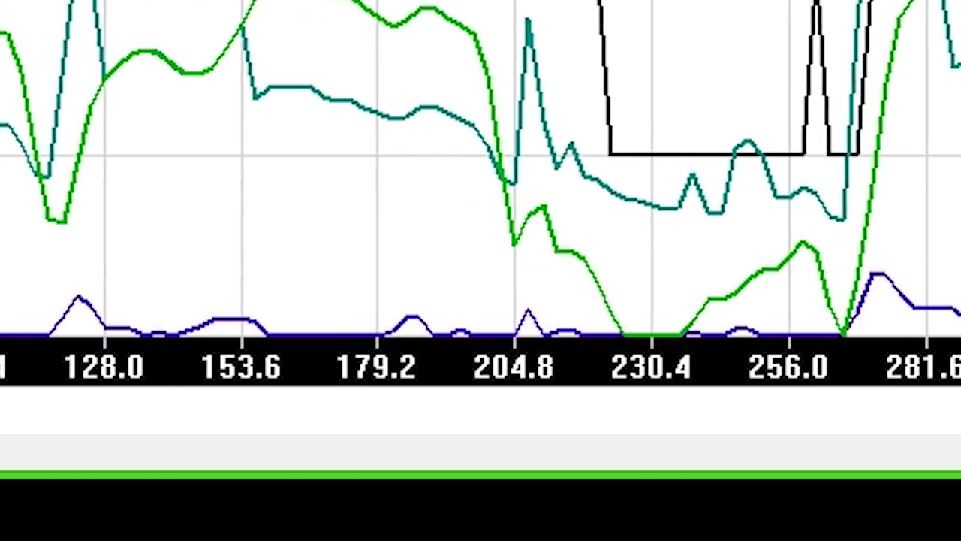
pyautogui.click(191, 385)
pyautogui.click(201, 386)
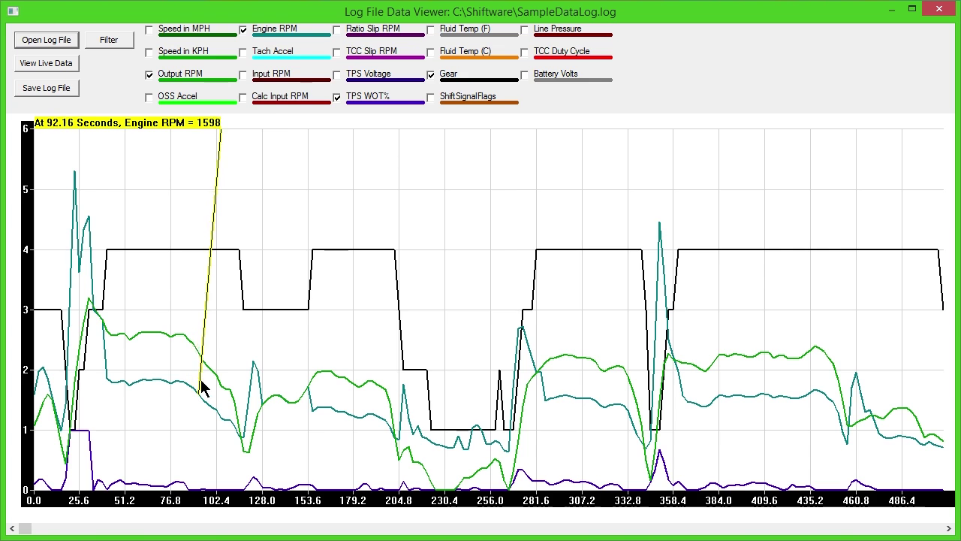
pyautogui.click(273, 395)
pyautogui.moveTo(304, 392); pyautogui.dragTo(385, 387)
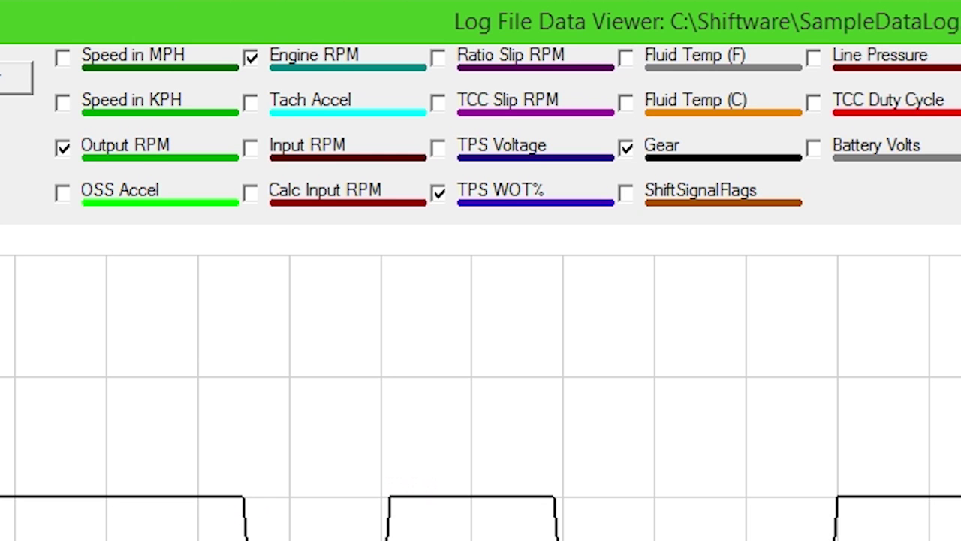
# Add the Speed in MPH trace to the graph, and show and hide the OSS Accel trace
pyautogui.click(63, 57)
pyautogui.click(63, 191)
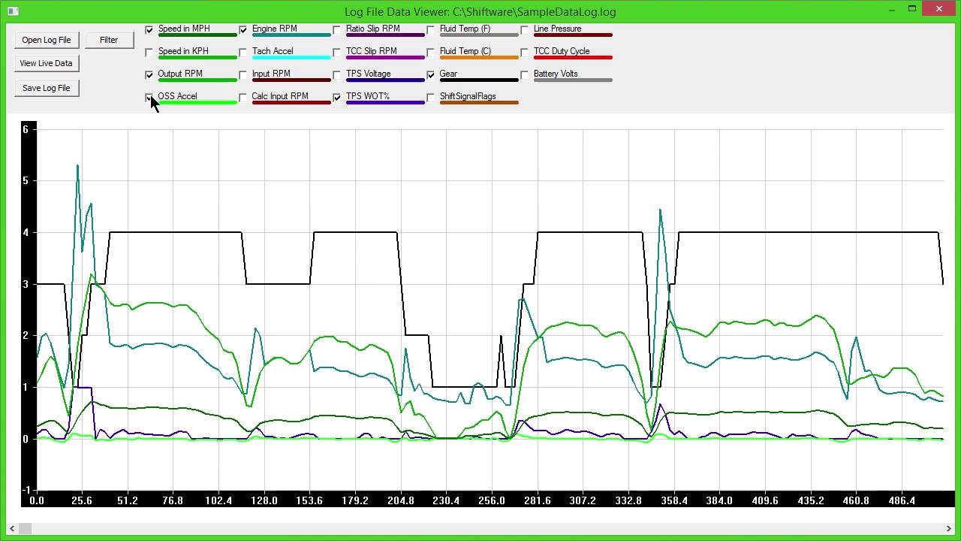
pyautogui.click(150, 98)
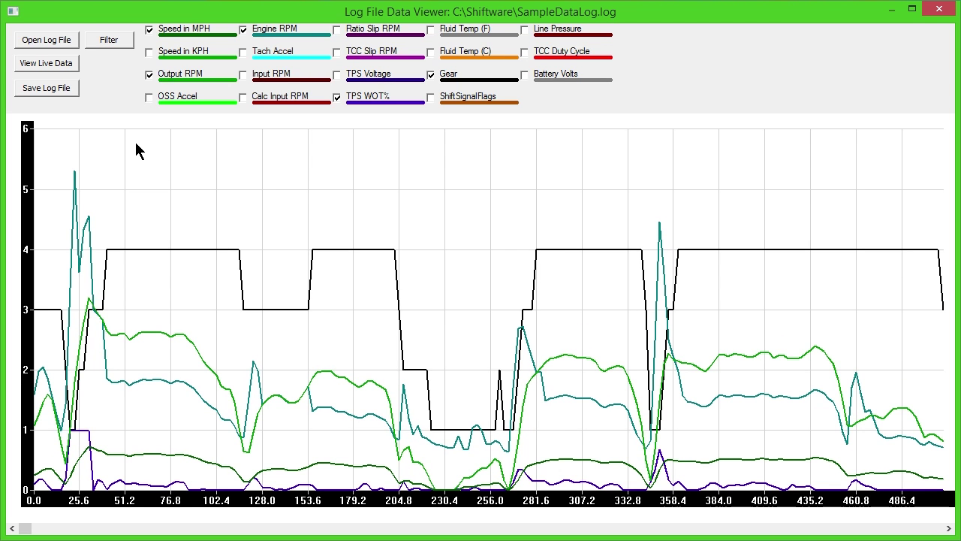
# Filter the log data to upshifts with minimum gear 2, maximum gear 2 and a minimum TPS of 75
pyautogui.click(109, 41)
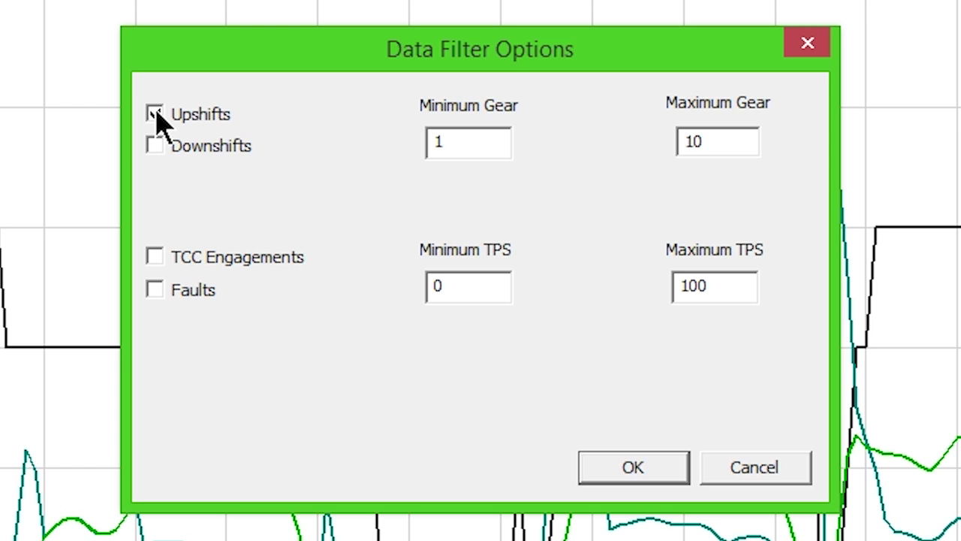
pyautogui.doubleClick(455, 146)
pyautogui.write('2')
pyautogui.doubleClick(725, 139)
pyautogui.write('2')
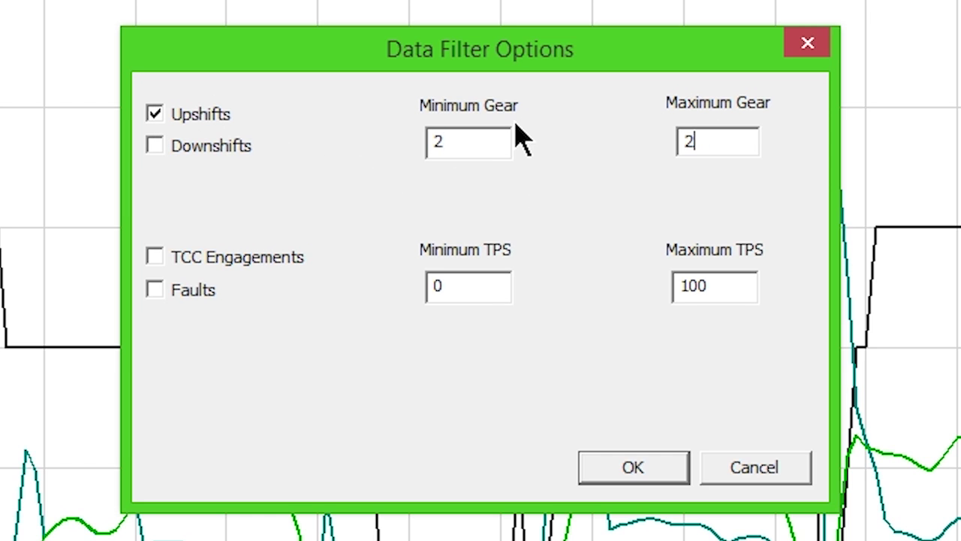
pyautogui.doubleClick(477, 280)
pyautogui.write('75')
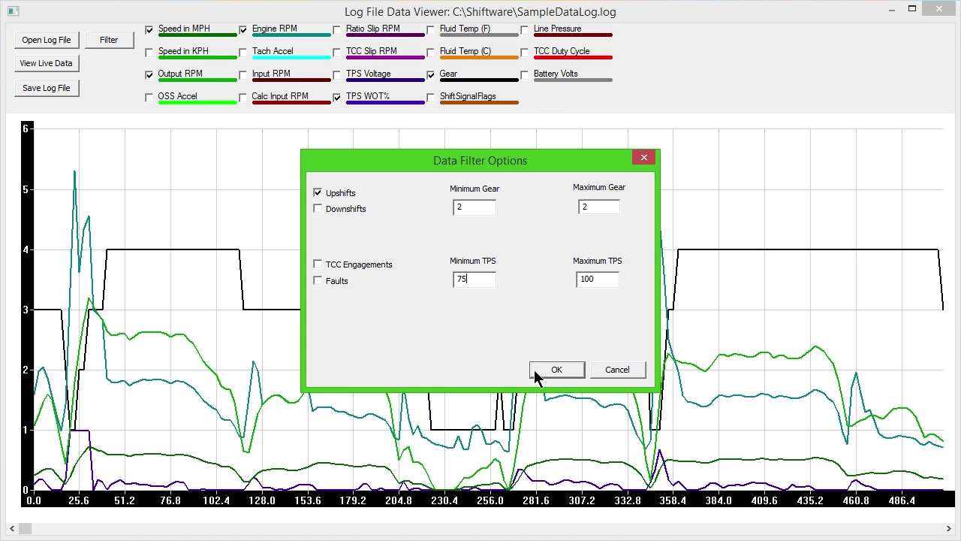
pyautogui.click(596, 466)
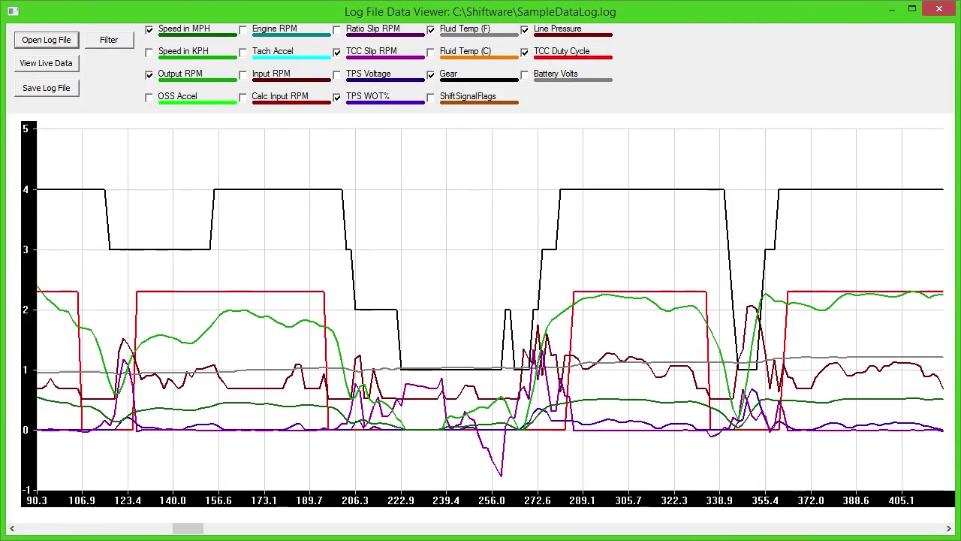
# Change the time scale of the sample log graph and page forward and back through its recorded data
pyautogui.press('Down')
pyautogui.press('Down')
pyautogui.press('Down')
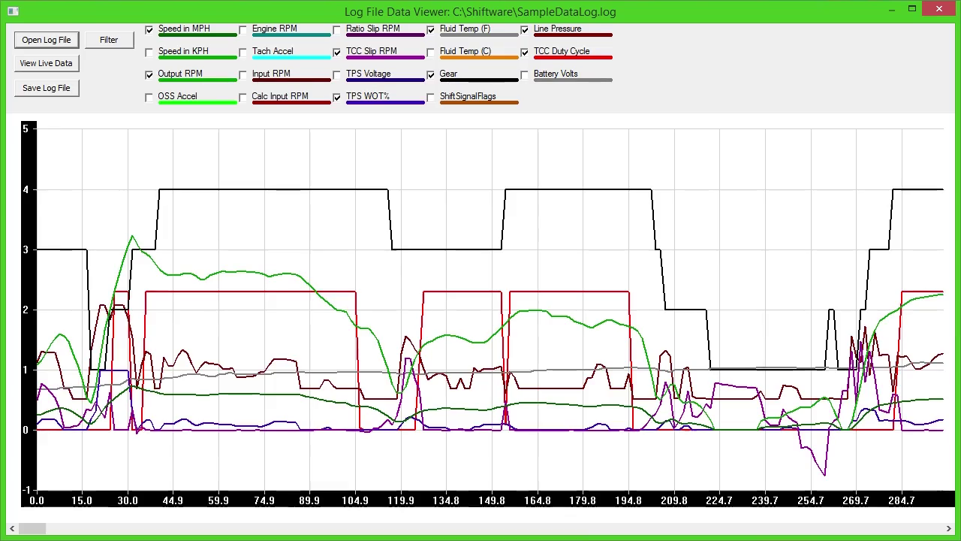
pyautogui.press('pagedown')
pyautogui.press('pageup')
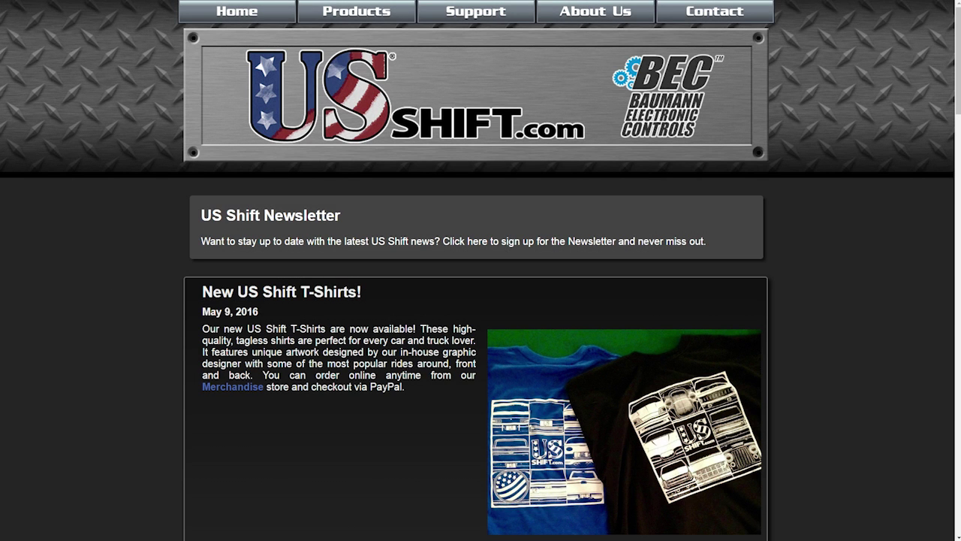
# Switch to the US Shift website and open the newsletter sign-up
pyautogui.click(601, 223)
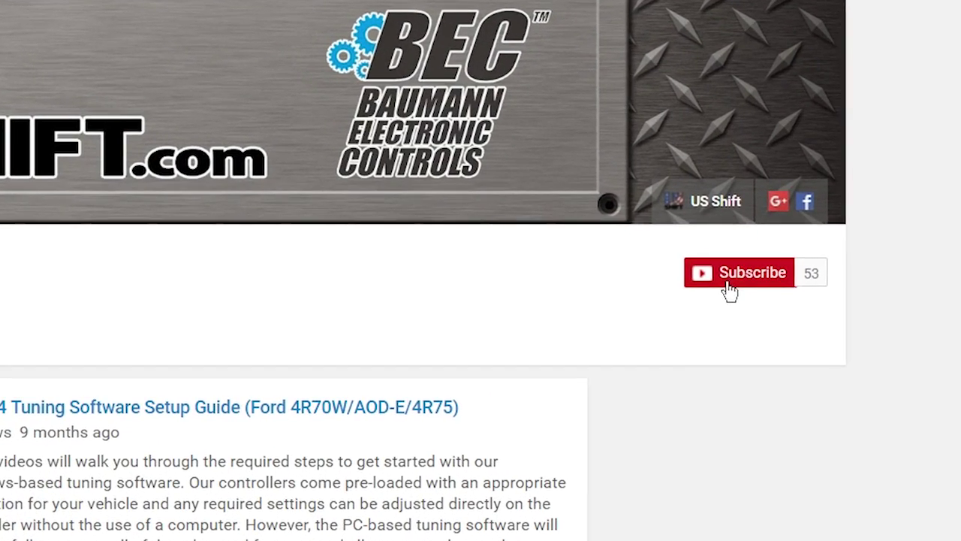
# Subscribe to the US Shift channel on YouTube and open its notification settings
pyautogui.click(752, 272)
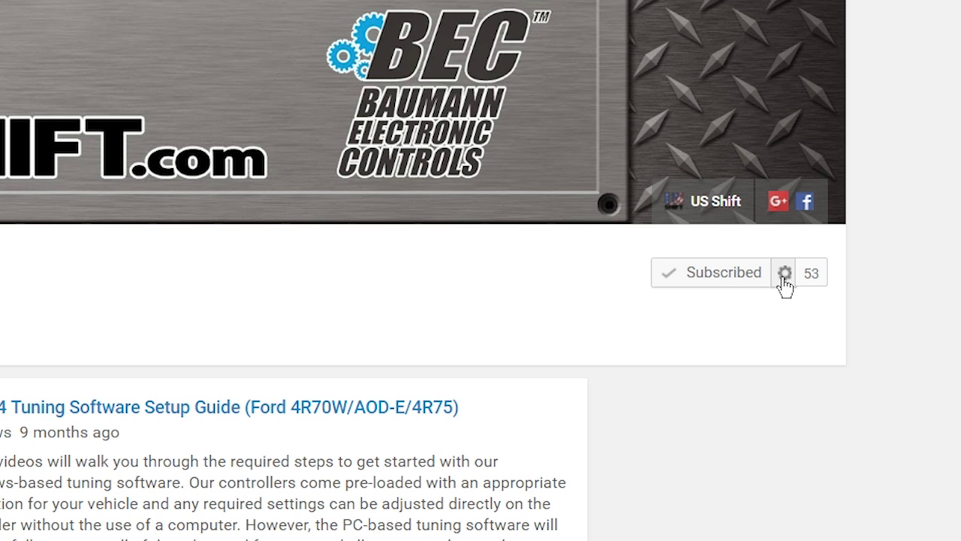
pyautogui.click(785, 274)
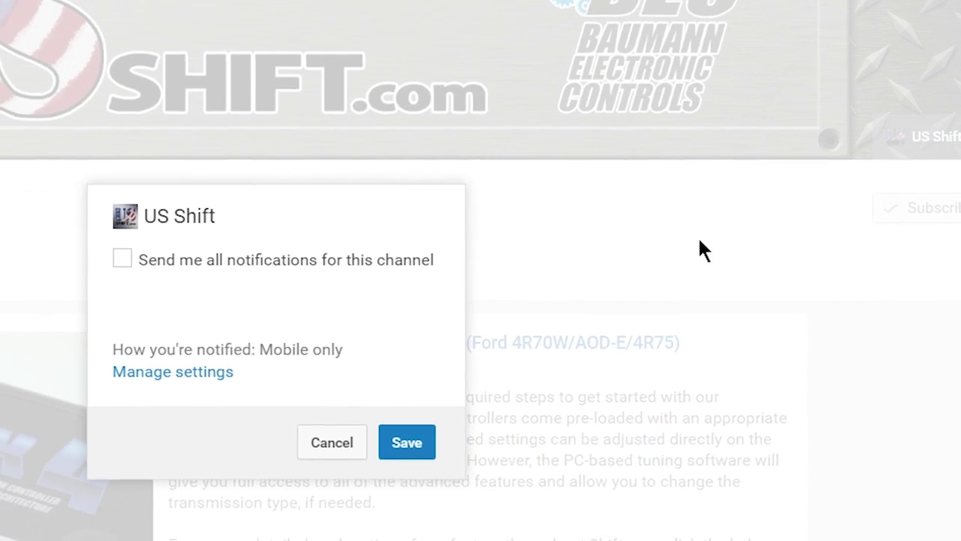